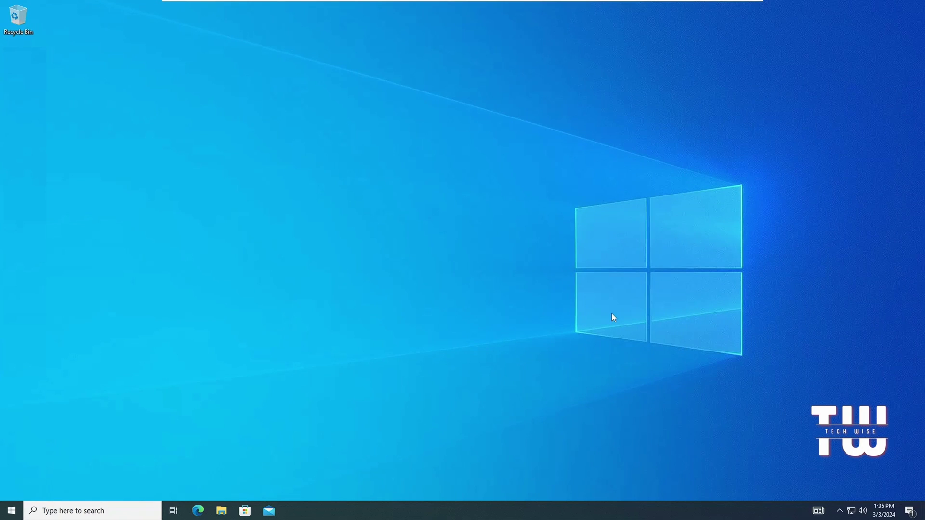
# Step: Open Edge and rerun the recent 'windows 11 iso download' search
pyautogui.press('super+i')
pyautogui.click(198, 511)
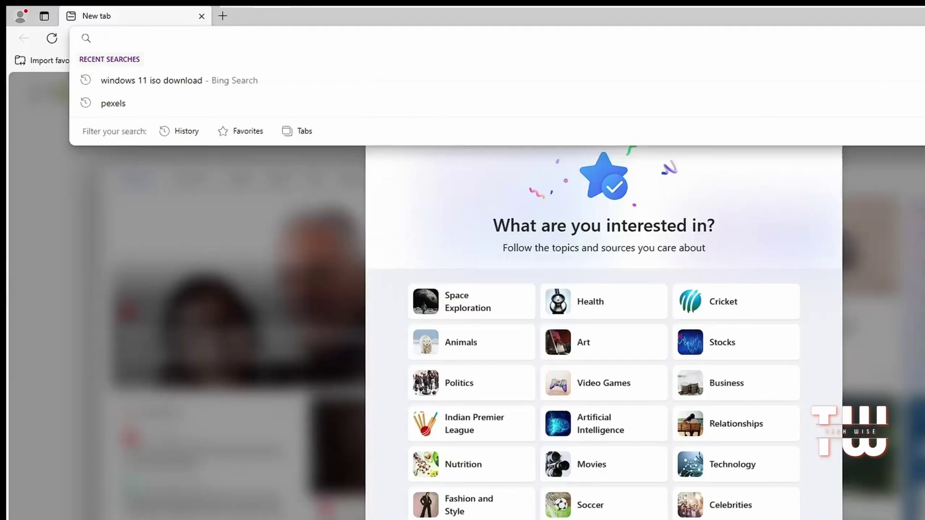
pyautogui.press('Down')
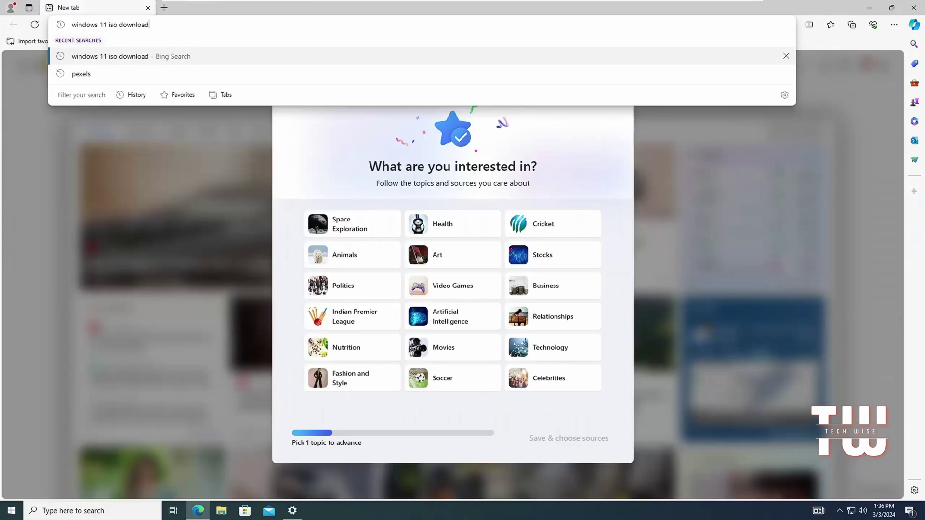
pyautogui.press('Return')
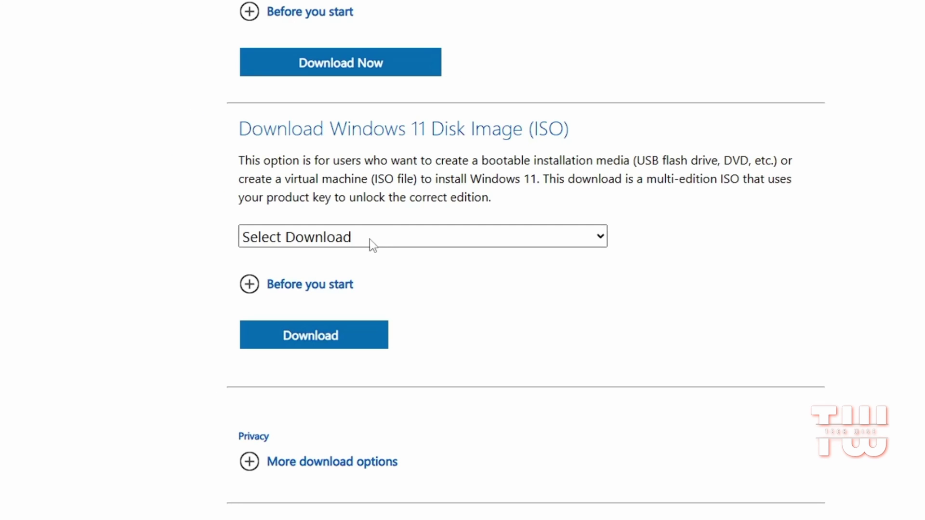
# Step: Choose Windows 11 (multi-edition ISO) in English (United States) and download the 64-bit ISO
pyautogui.click(374, 239)
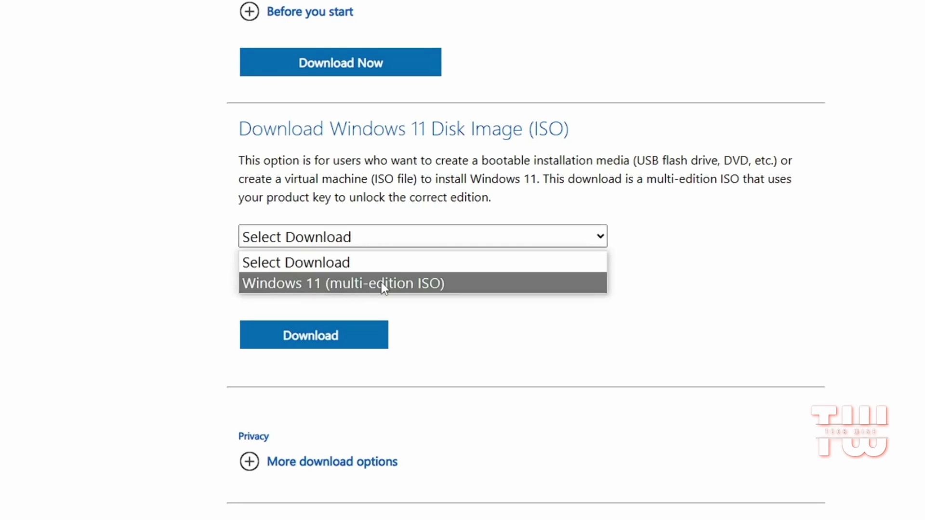
pyautogui.click(396, 283)
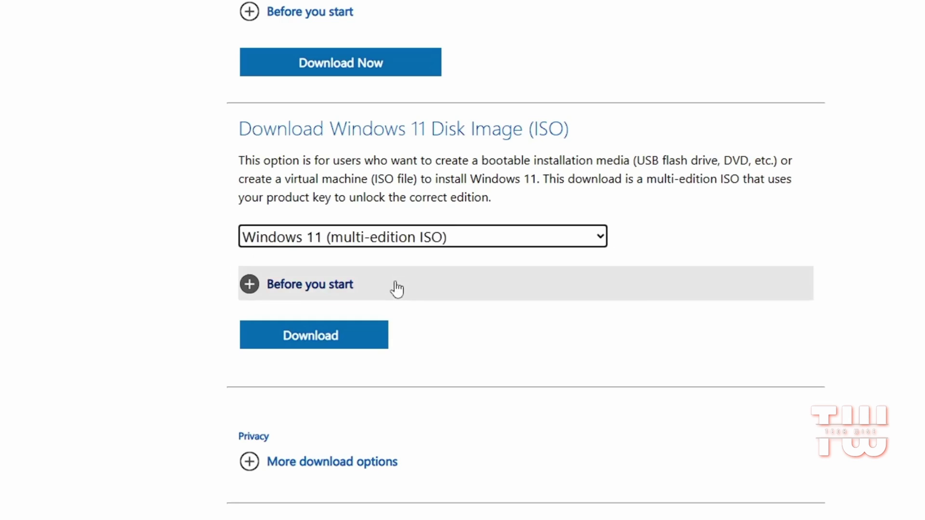
pyautogui.click(345, 346)
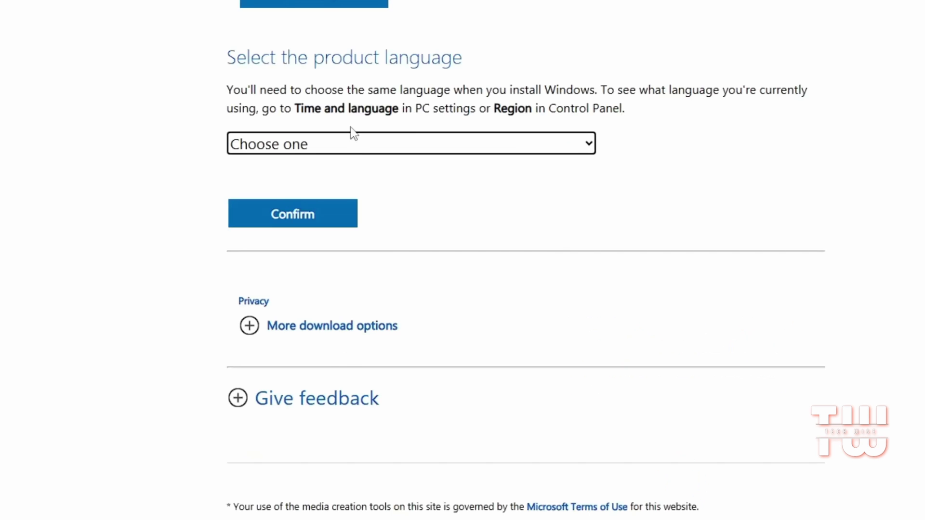
pyautogui.click(359, 144)
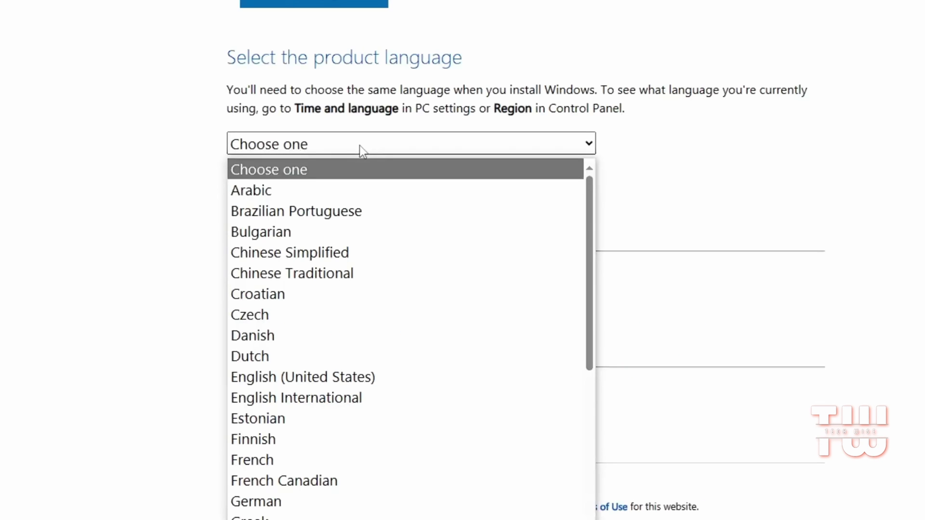
pyautogui.click(309, 377)
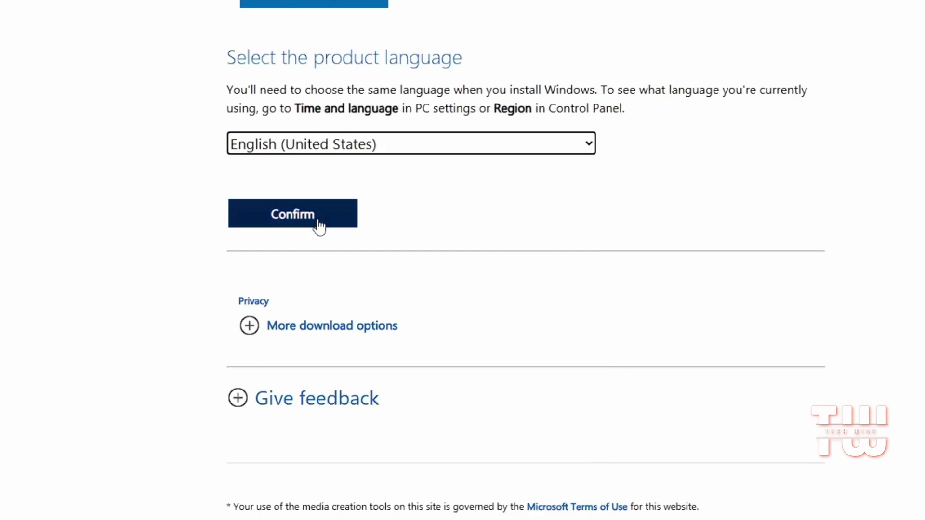
pyautogui.click(318, 223)
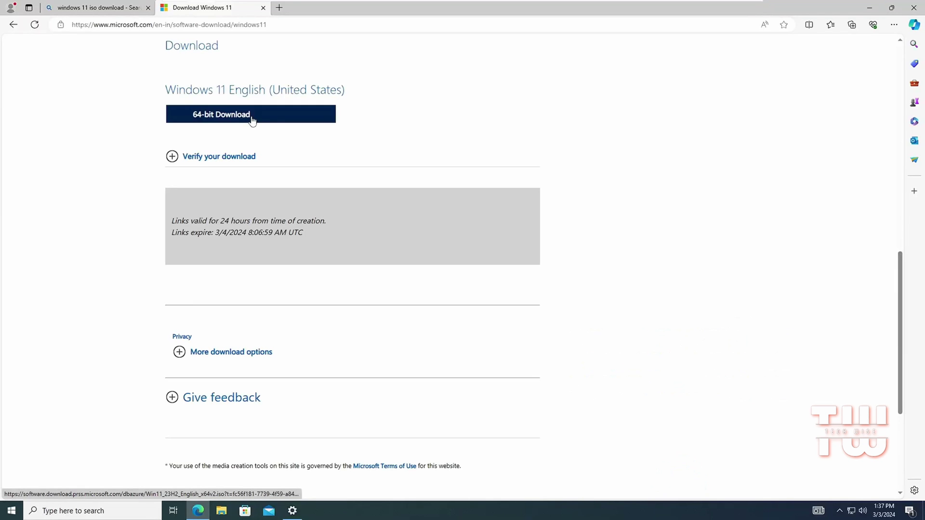
pyautogui.click(251, 118)
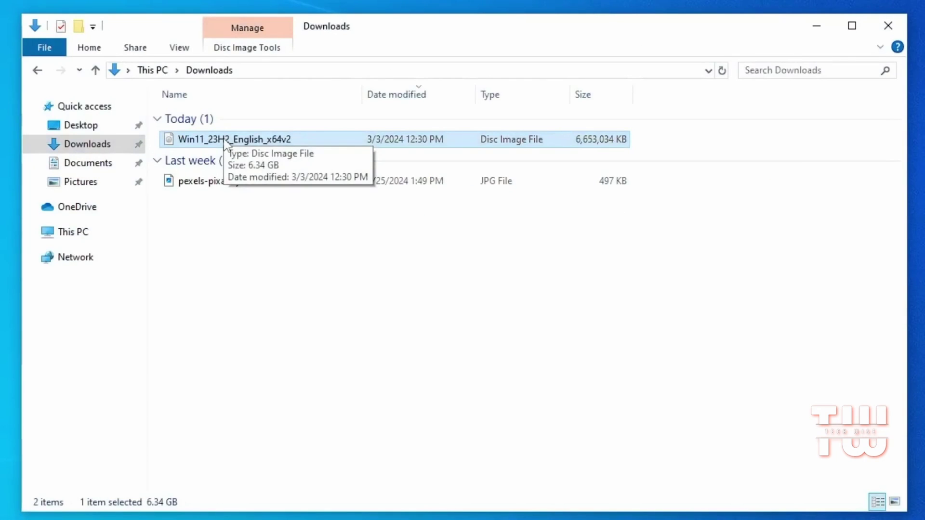
# Step: Extract the Win11_23H2_English_x64v2 ISO with WinRAR into a same-named folder
pyautogui.rightClick(223, 140)
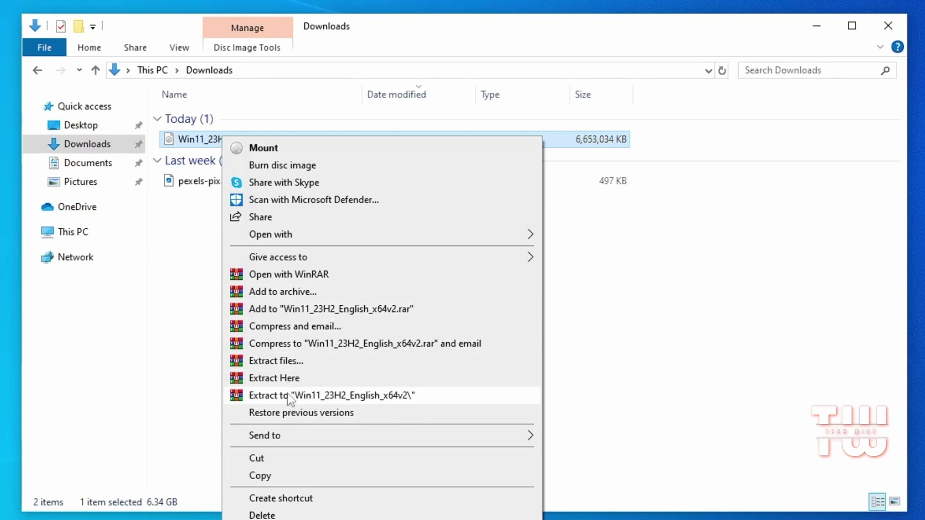
pyautogui.click(346, 395)
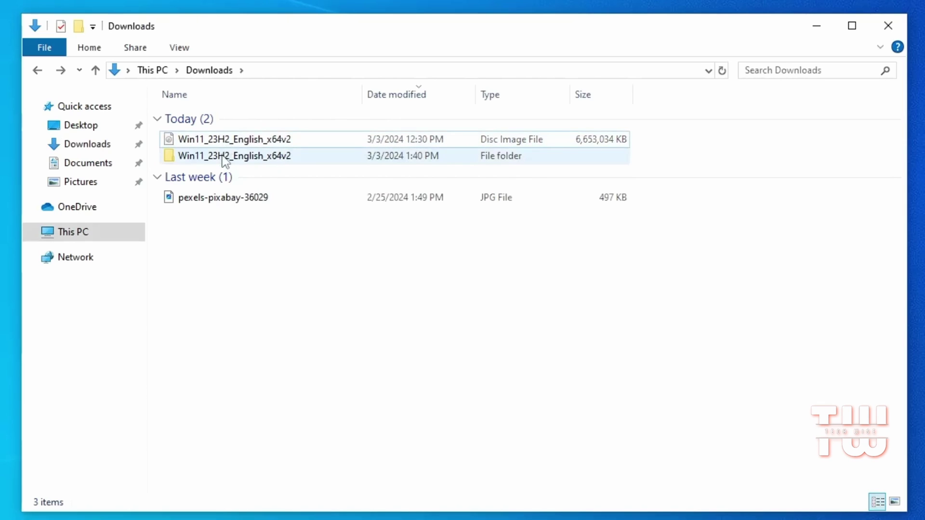
# Step: Open the Win11_23H2_English_x64v2 folder in Downloads to view boot, efi, sources and setup
pyautogui.moveTo(195, 166)
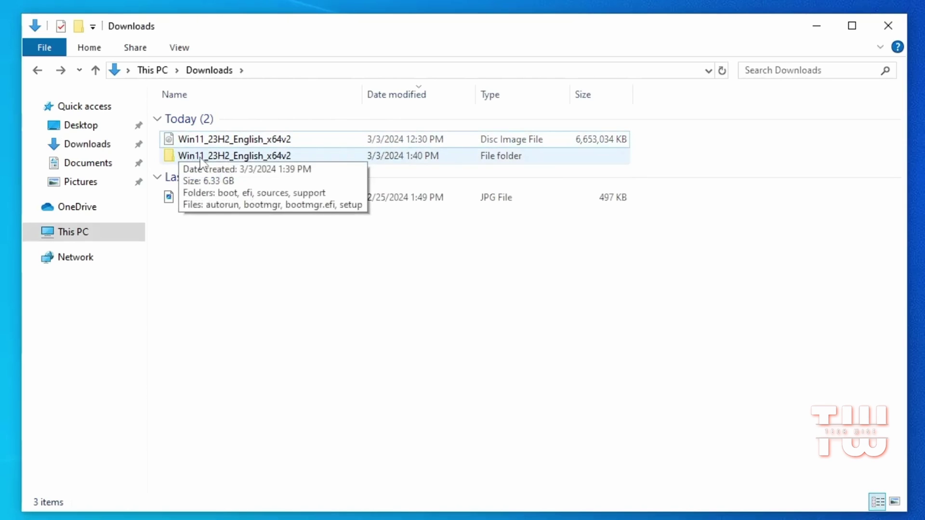
pyautogui.click(202, 162)
pyautogui.moveTo(219, 161)
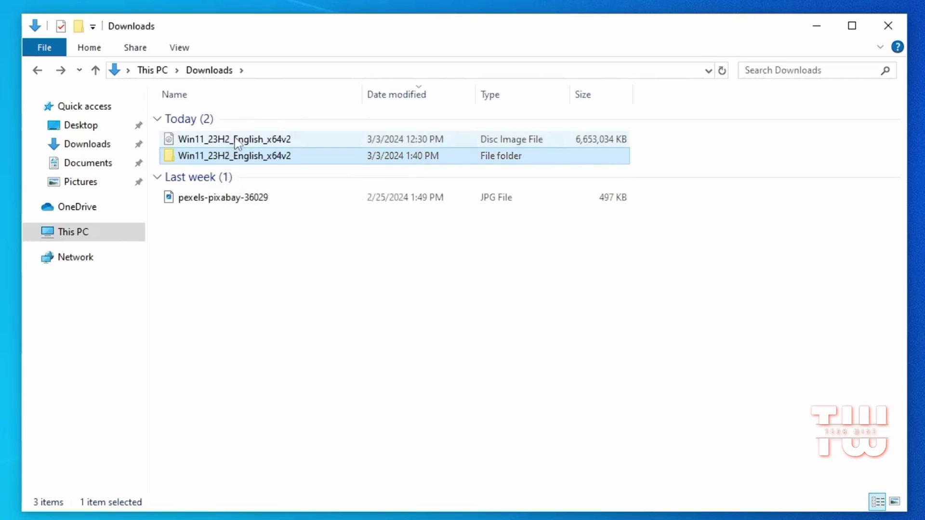
pyautogui.click(237, 143)
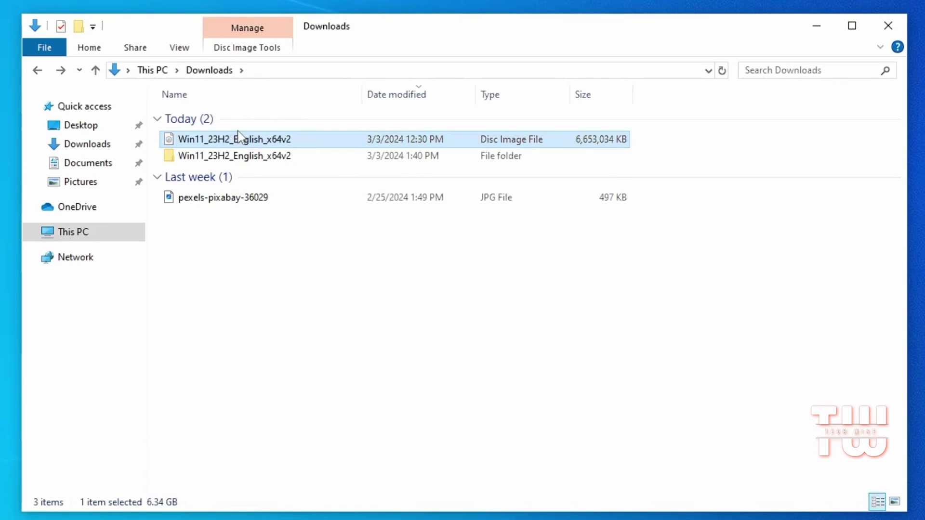
pyautogui.click(231, 156)
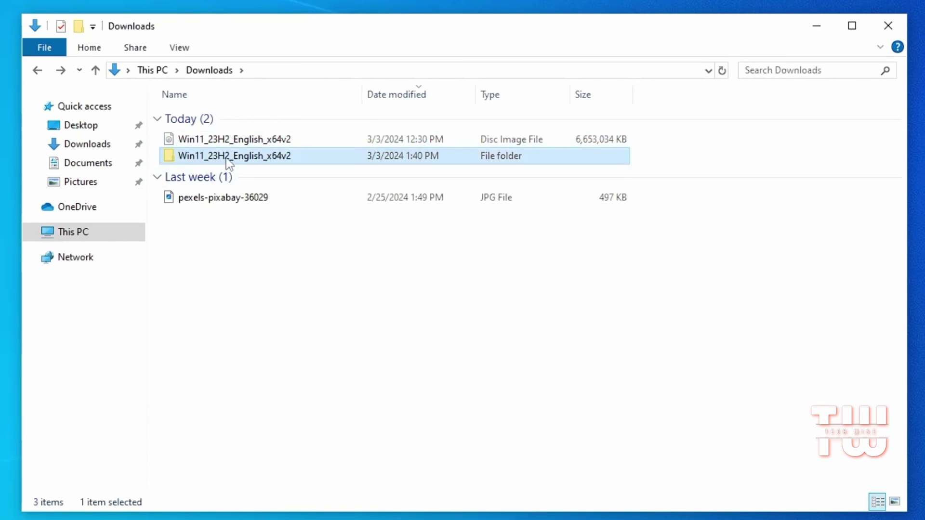
pyautogui.doubleClick(223, 161)
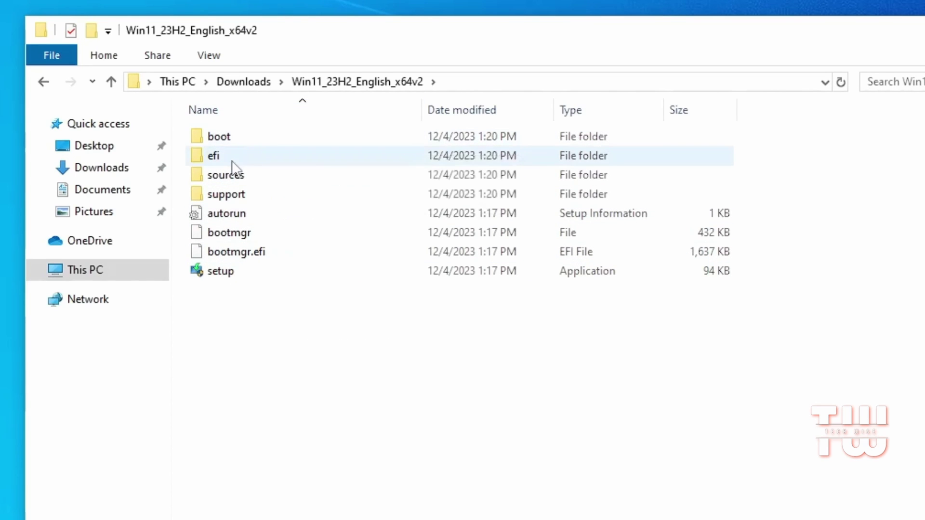
# Step: Run setup with administrator approval, hit the TPM 2.0 requirement block, and close it
pyautogui.doubleClick(224, 272)
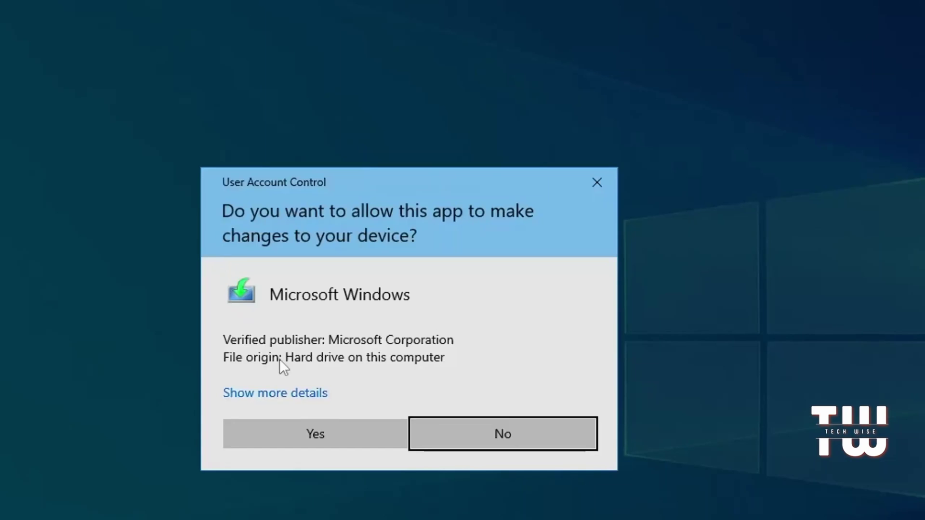
pyautogui.click(322, 434)
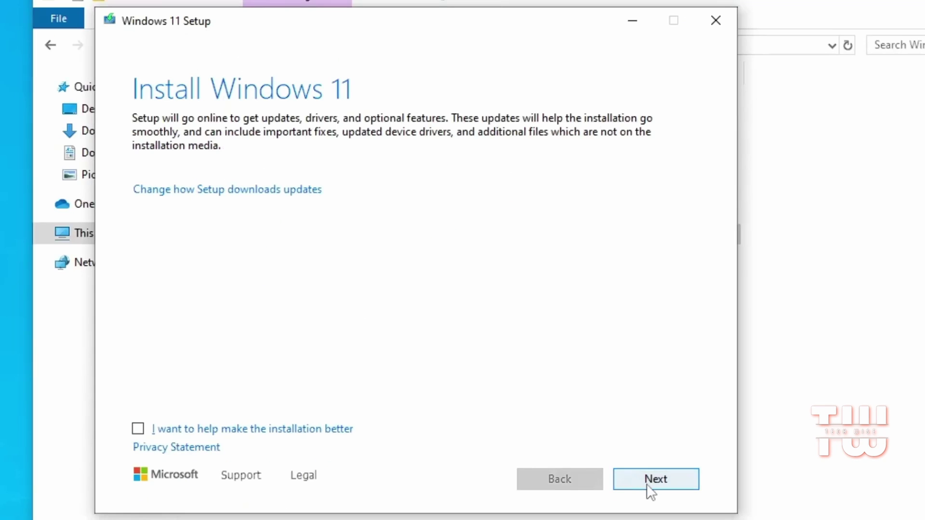
pyautogui.click(655, 480)
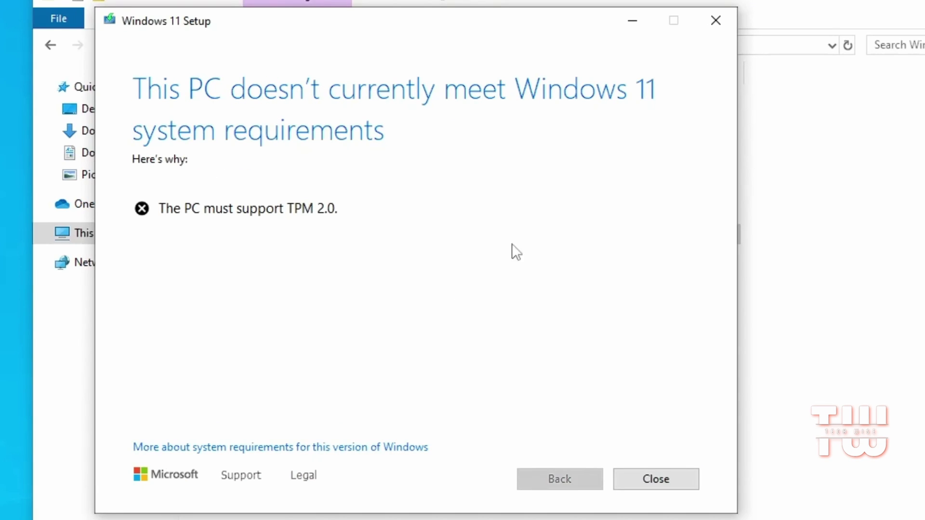
pyautogui.click(634, 482)
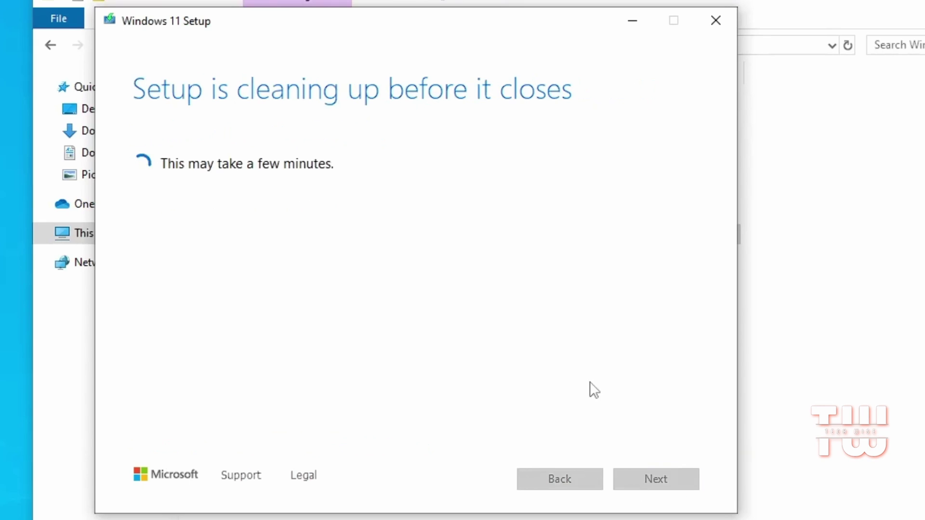
pyautogui.click(251, 156)
# Step: Open appraiserres.dll from the sources folder with Notepad
pyautogui.click(249, 140)
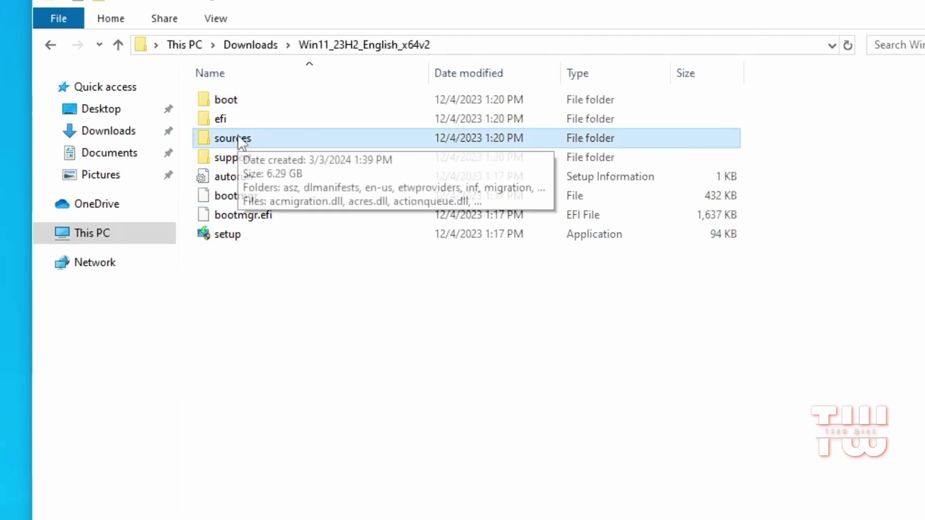
pyautogui.doubleClick(238, 137)
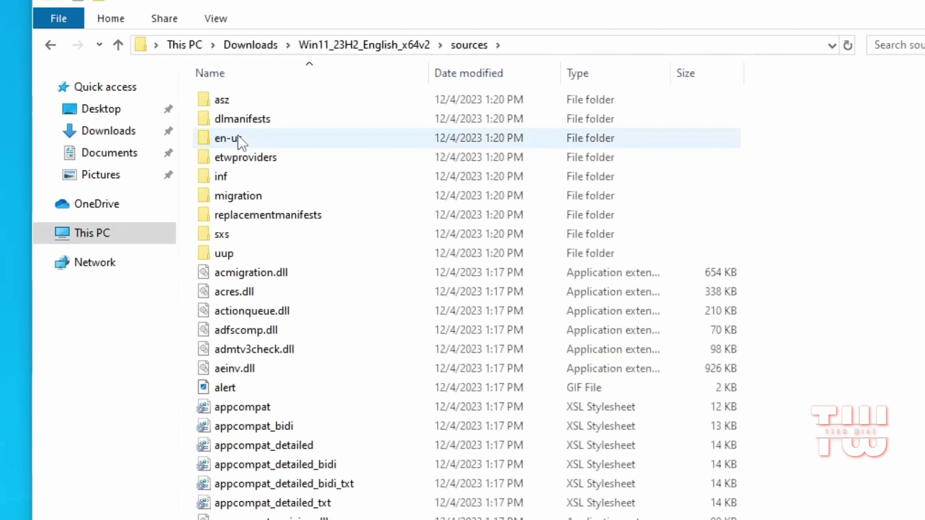
pyautogui.scroll(-1, 292, 277)
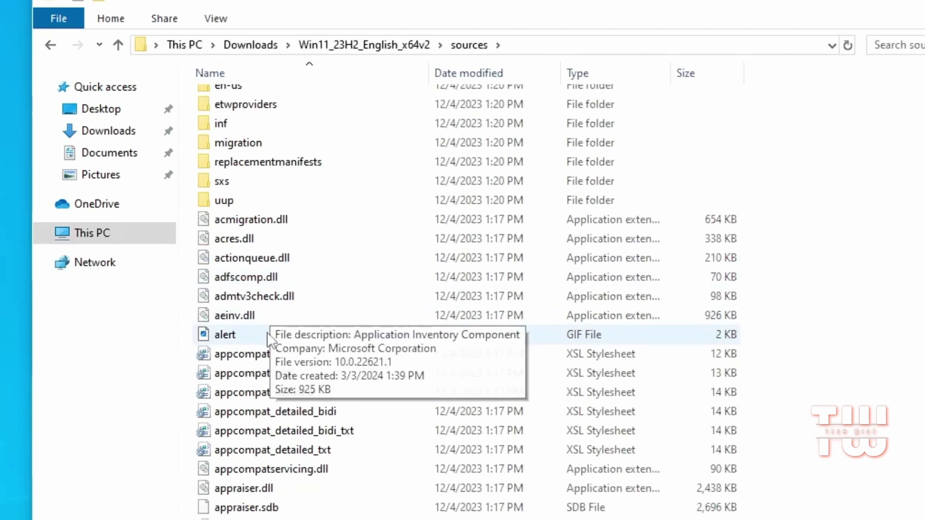
pyautogui.scroll(-1, 268, 335)
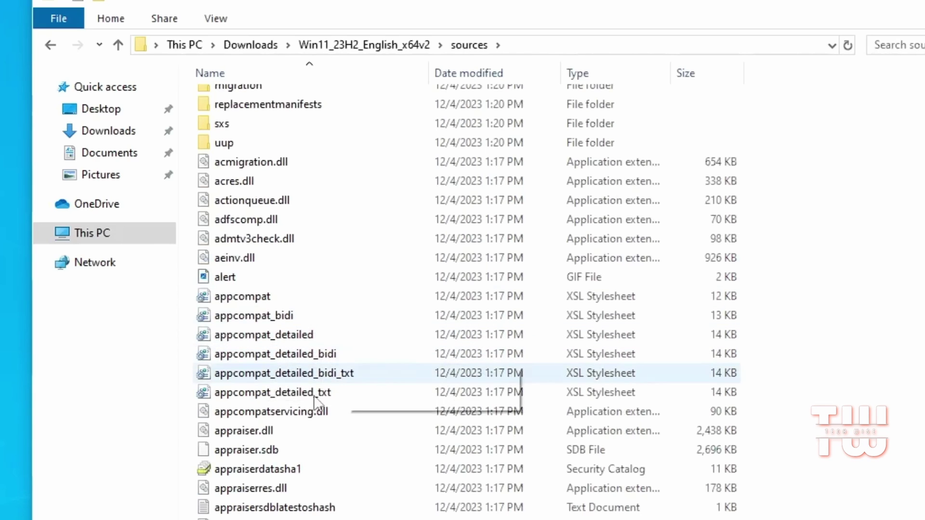
pyautogui.click(279, 488)
pyautogui.scroll(-2, 279, 487)
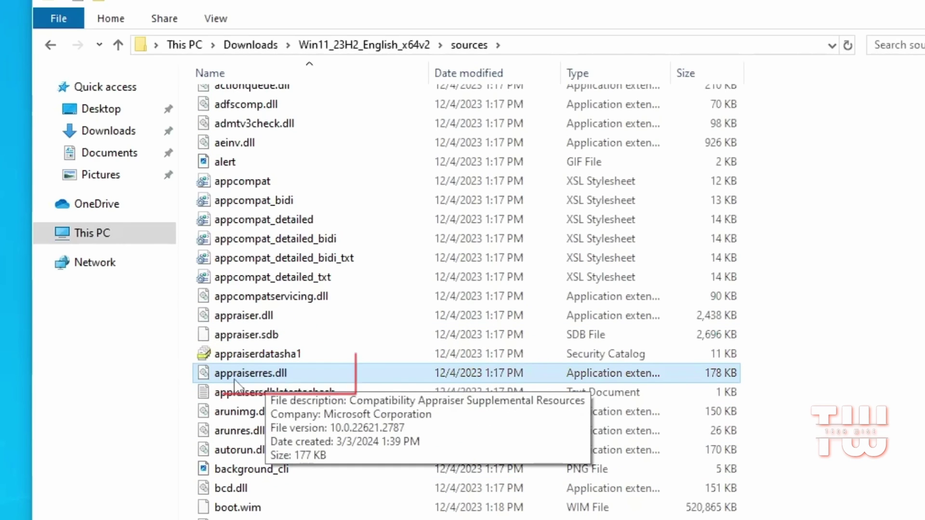
pyautogui.rightClick(278, 375)
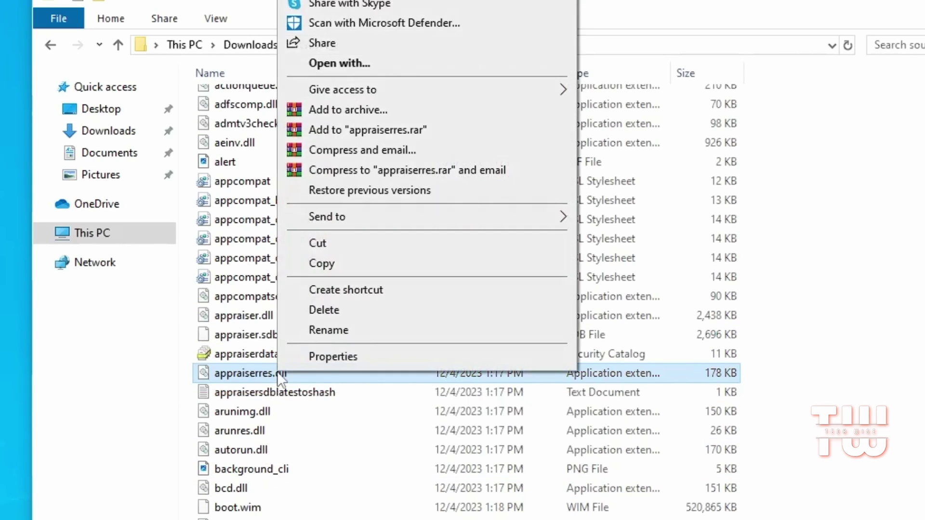
pyautogui.click(354, 62)
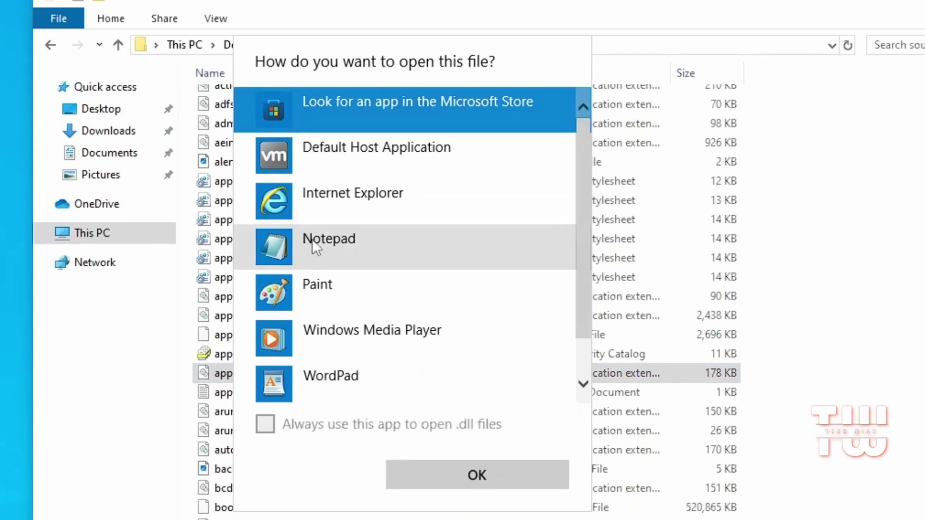
pyautogui.click(314, 240)
# Step: Delete all text in appraiserres.dll and save it as a 0 KB file
pyautogui.click(459, 470)
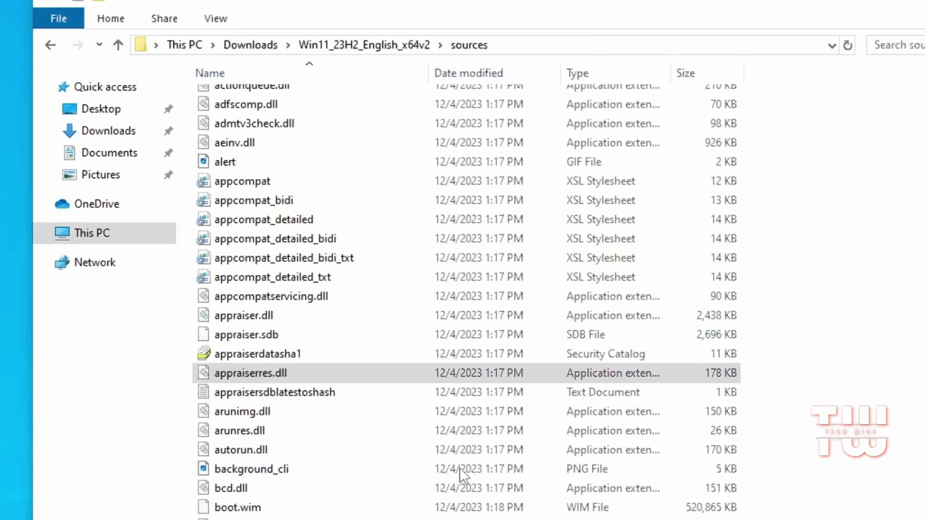
pyautogui.click(52, 36)
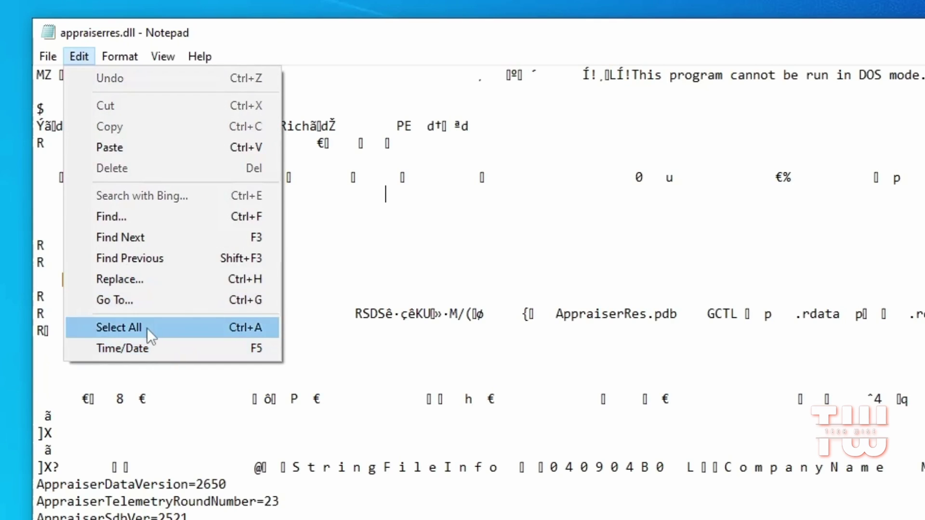
pyautogui.click(146, 328)
pyautogui.rightClick(241, 295)
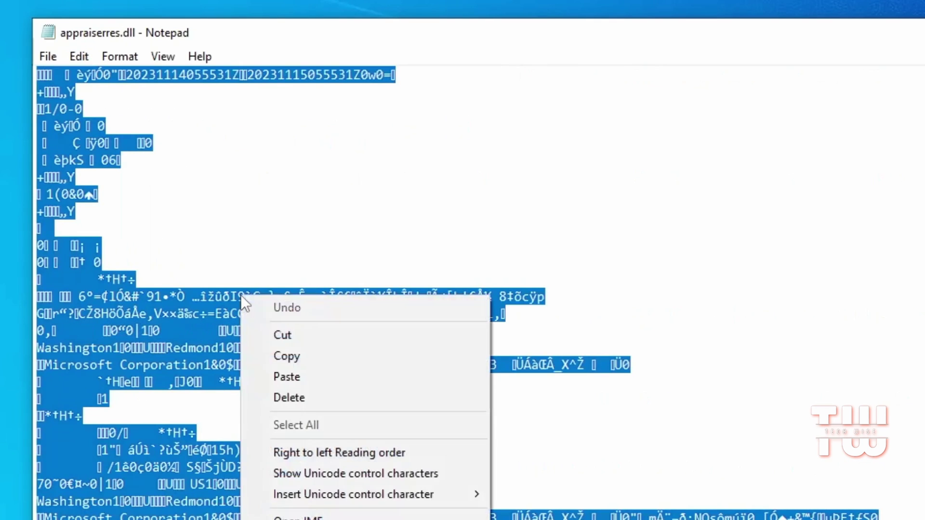
pyautogui.click(289, 397)
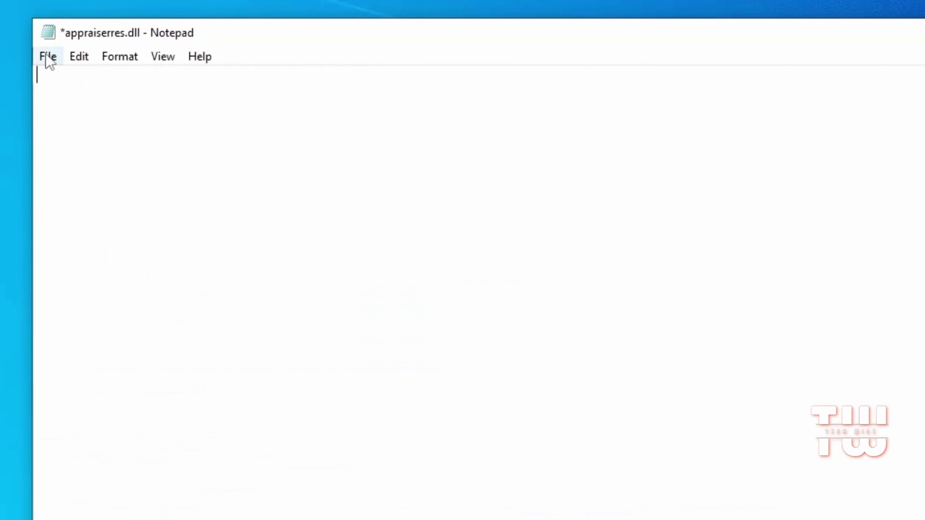
pyautogui.click(48, 57)
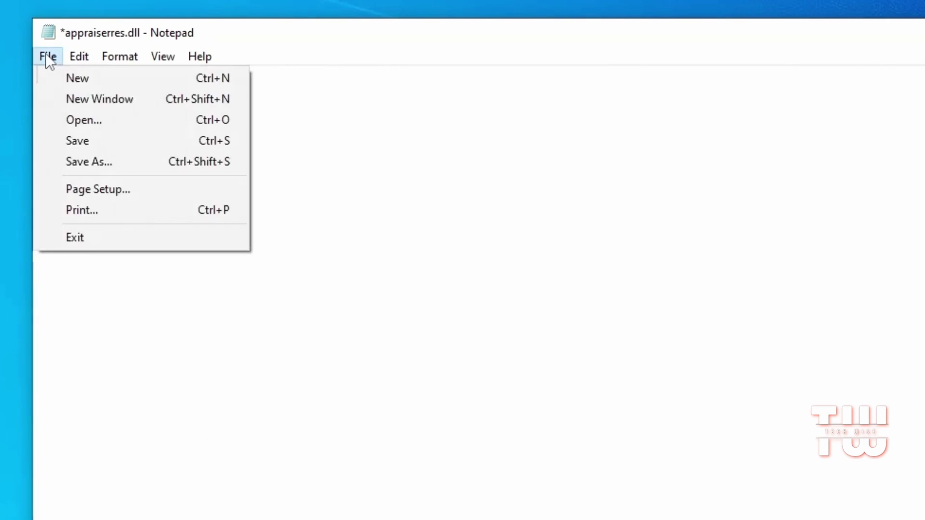
pyautogui.click(98, 146)
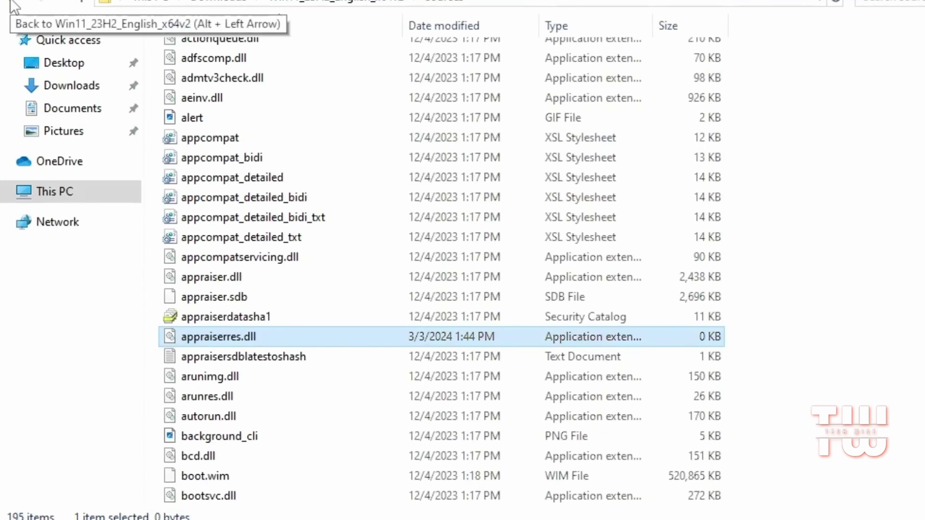
# Step: Return to the Win11_23H2_English_x64v2 folder and run setup with administrator approval
pyautogui.click(12, 4)
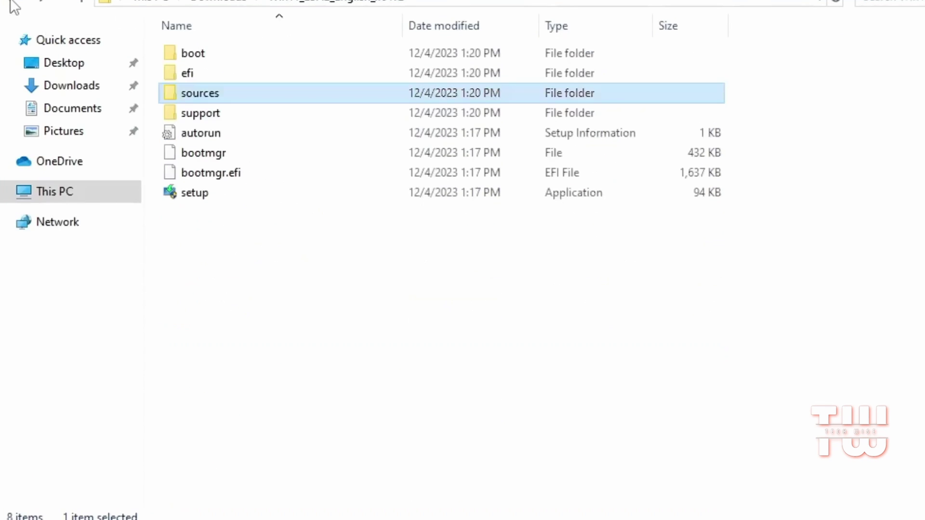
pyautogui.doubleClick(202, 192)
pyautogui.click(290, 359)
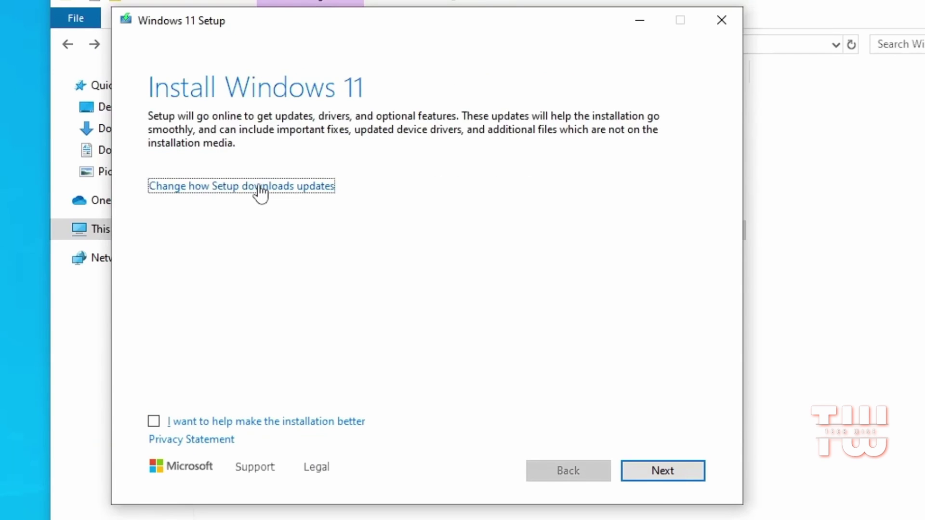
# Step: Set Setup to skip downloading updates with 'Not right now'
pyautogui.click(261, 188)
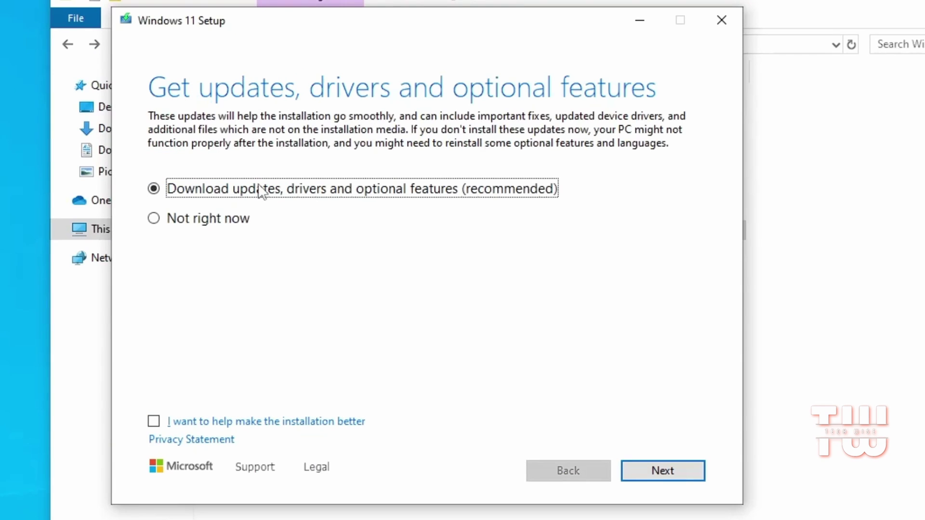
pyautogui.click(184, 223)
pyautogui.click(638, 468)
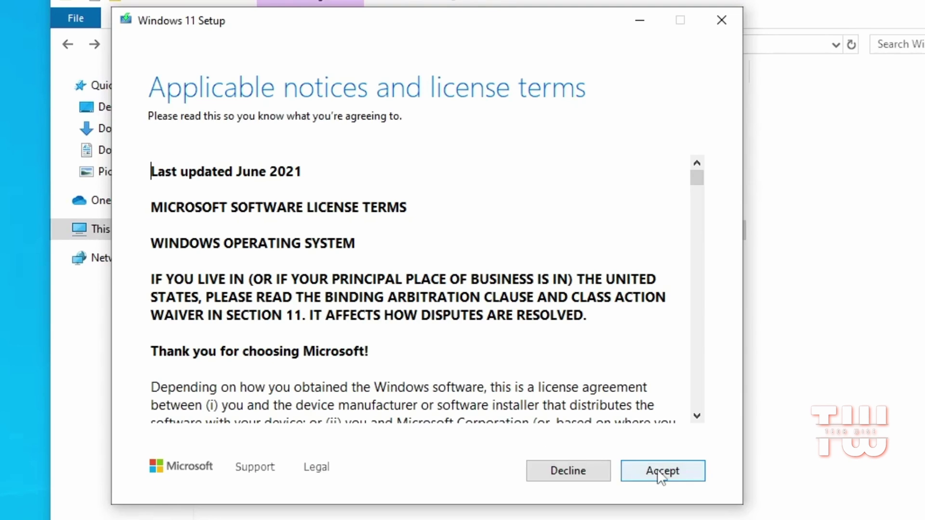
# Step: Accept the license, keep personal files and apps, and install Windows 11 Education
pyautogui.click(657, 469)
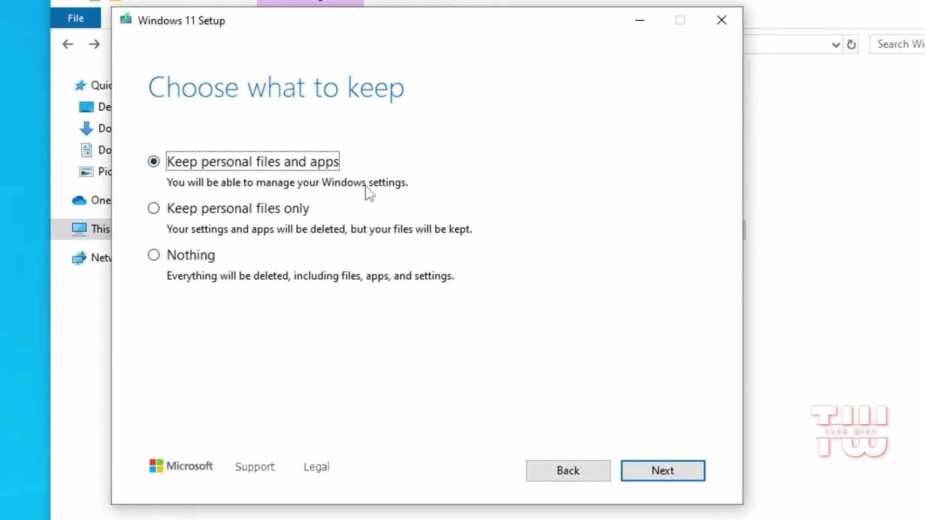
pyautogui.click(656, 480)
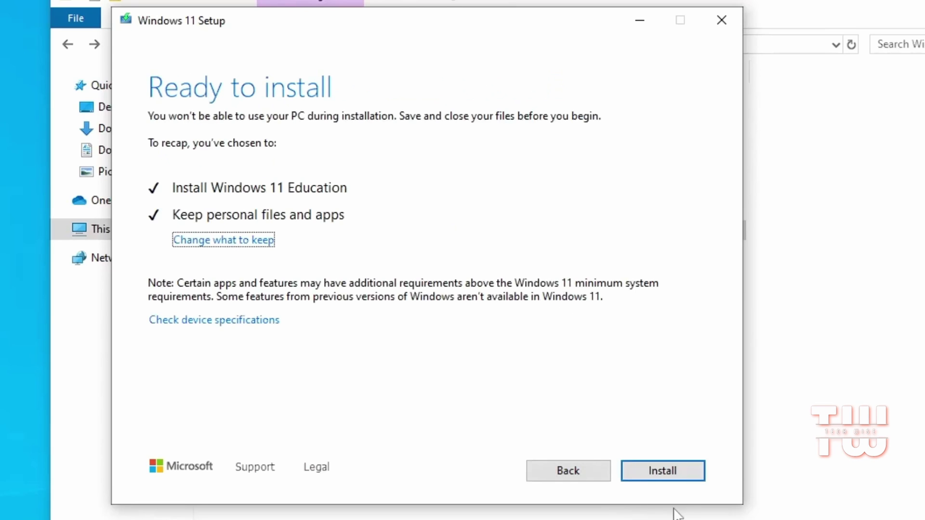
pyautogui.click(668, 477)
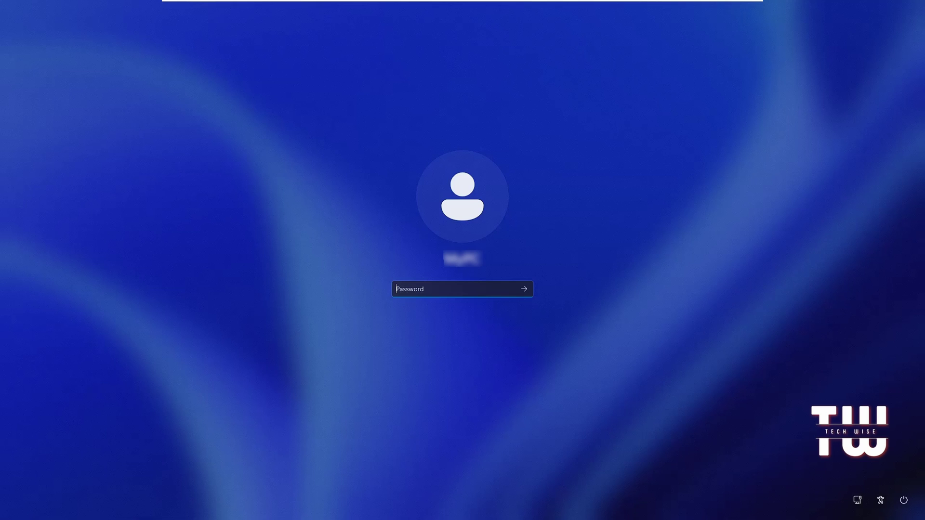
# Step: Paste the account password at the login screen and sign in
pyautogui.hotkey('ctrl', 'v')
pyautogui.press('Return')
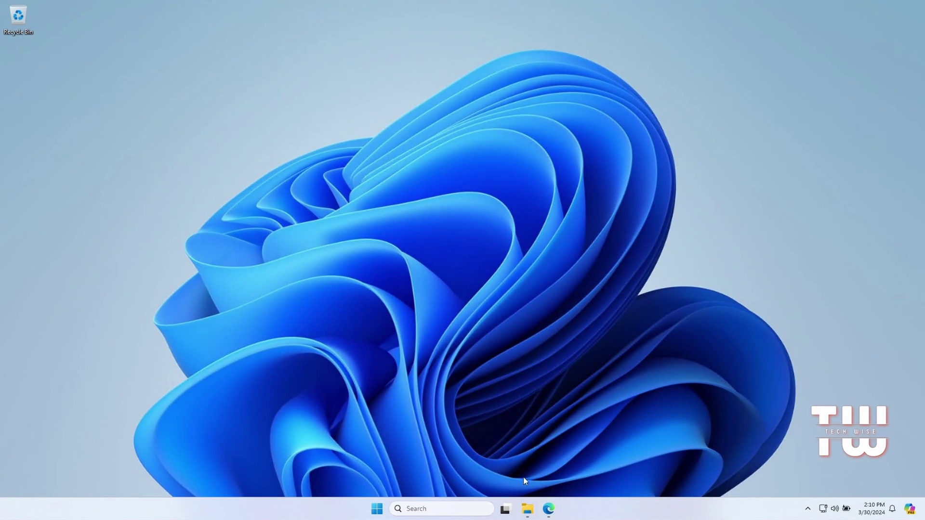
pyautogui.click(528, 509)
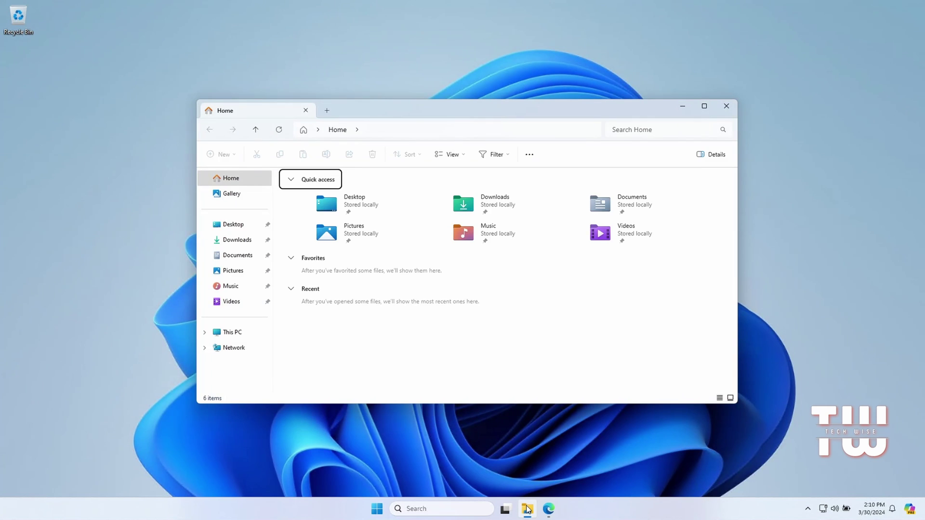
pyautogui.click(681, 108)
pyautogui.click(552, 509)
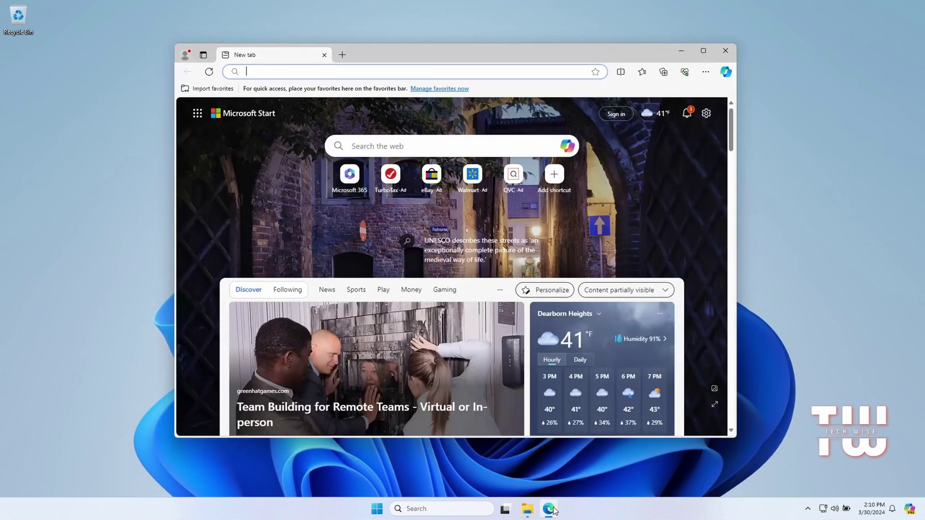
pyautogui.scroll(-1, 398, 263)
pyautogui.scroll(-10, 399, 263)
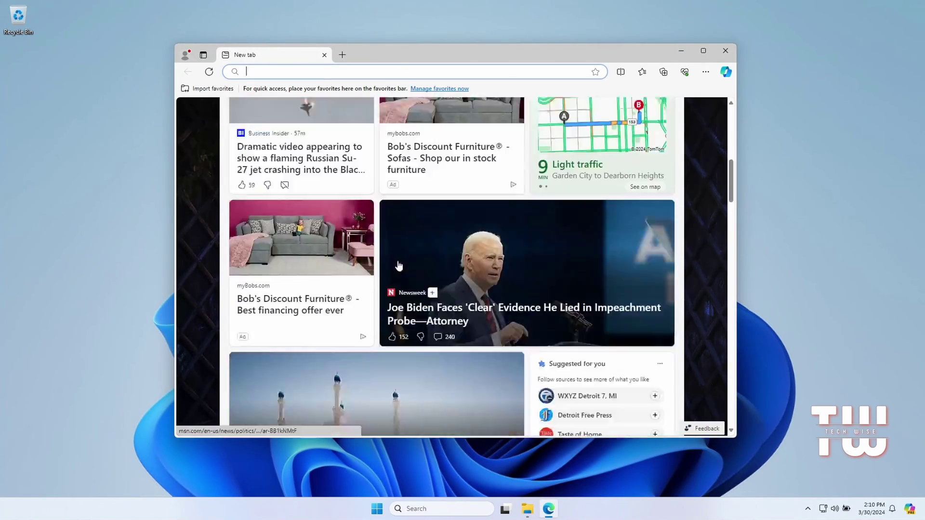
pyautogui.click(681, 51)
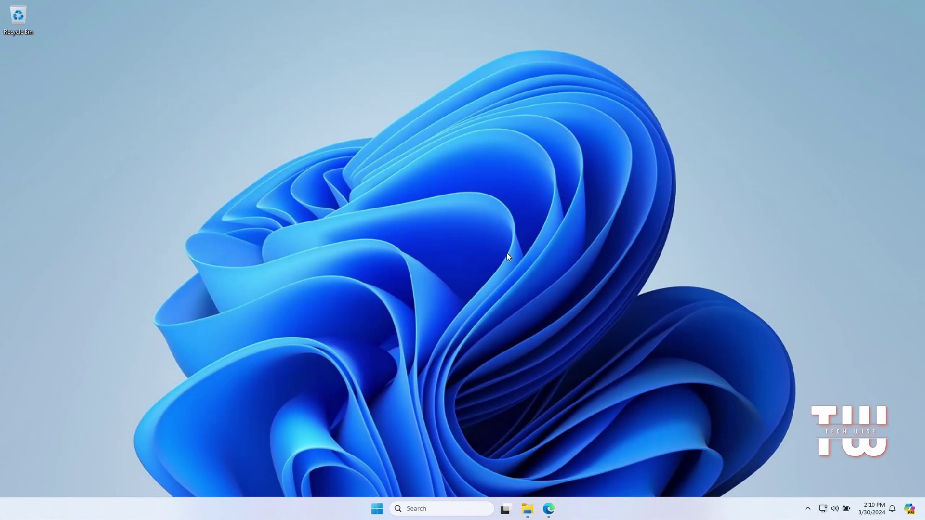
pyautogui.click(528, 509)
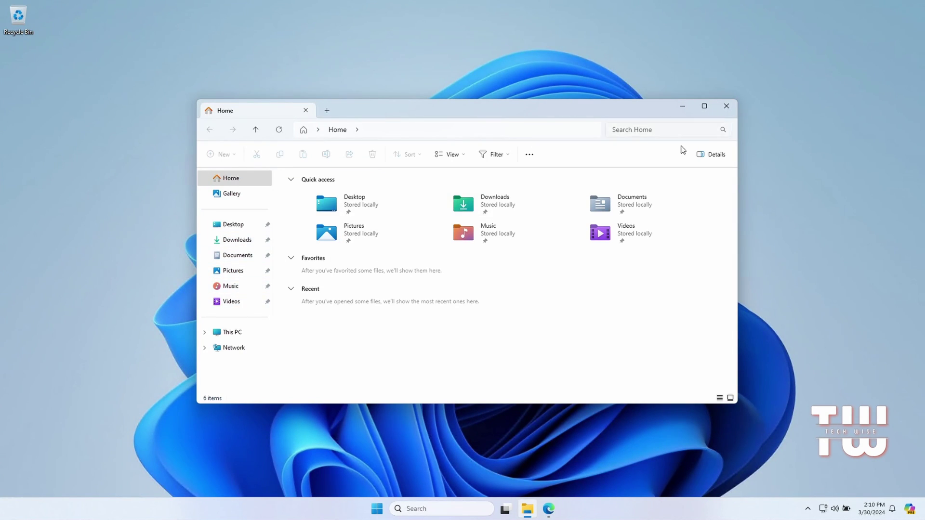
pyautogui.click(726, 106)
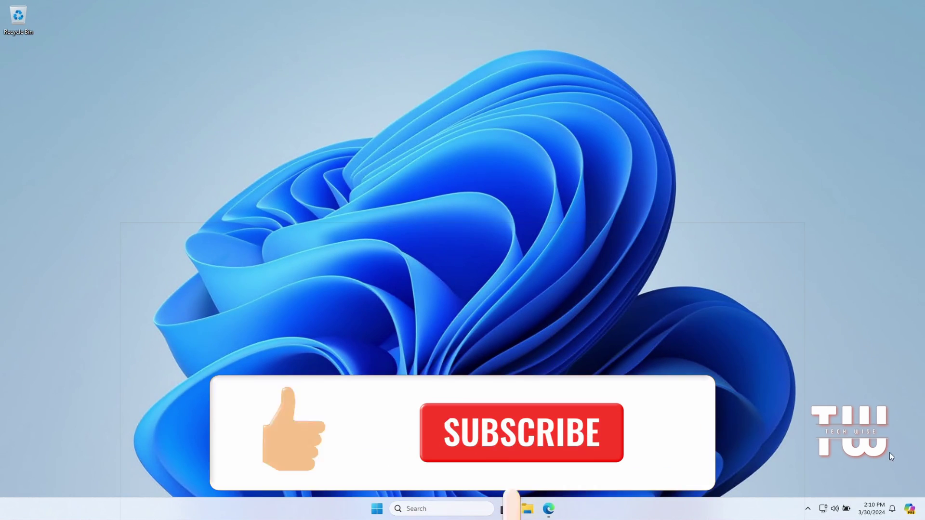
pyautogui.click(548, 509)
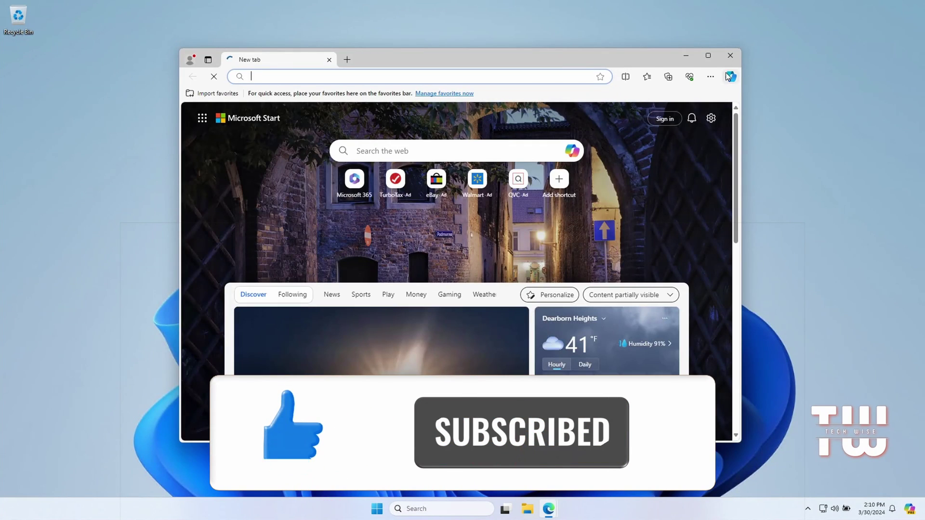
pyautogui.click(730, 55)
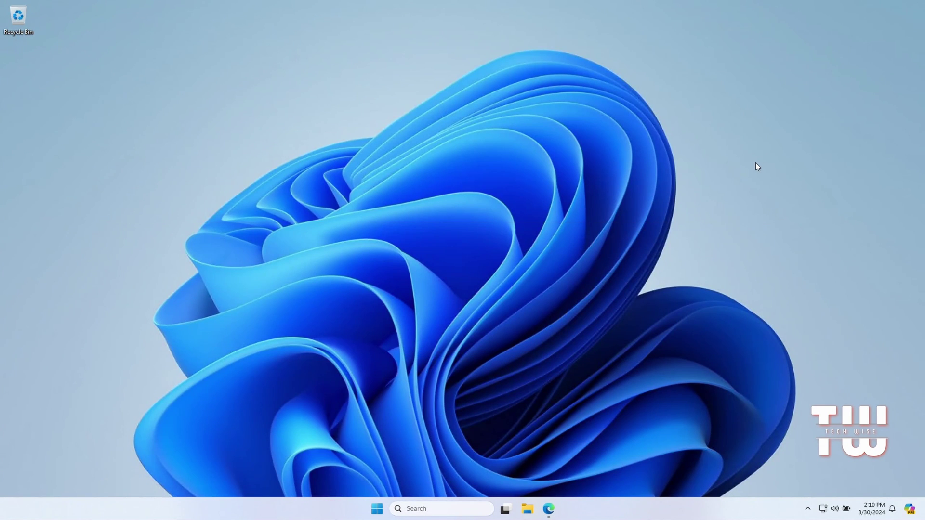